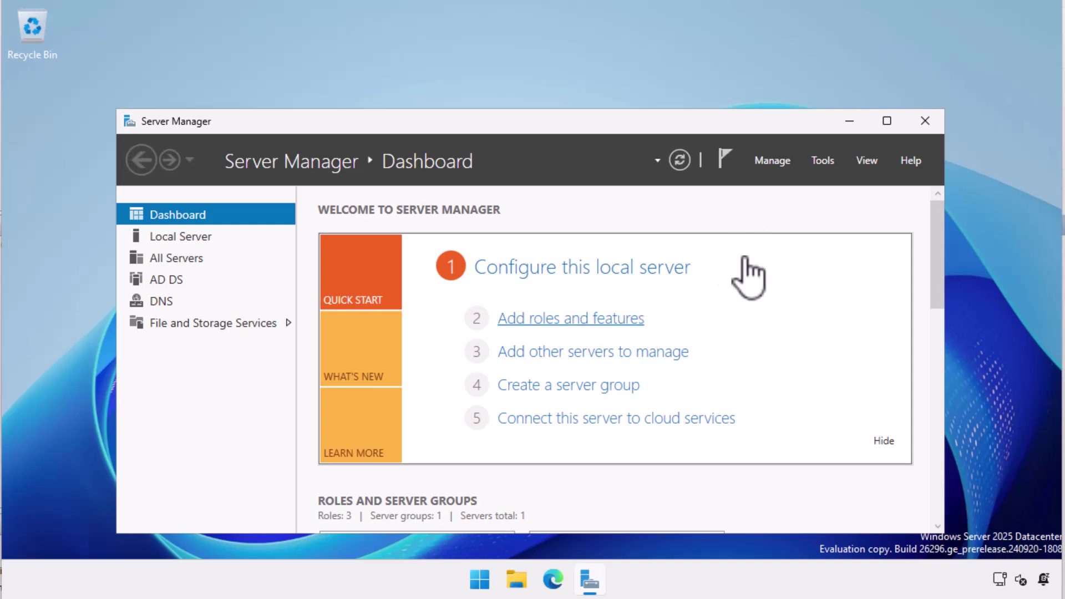
- Launch Active Directory Users and Computers from Server Manager Tools and open the contoso.internal domain's context menu
click(821, 162)
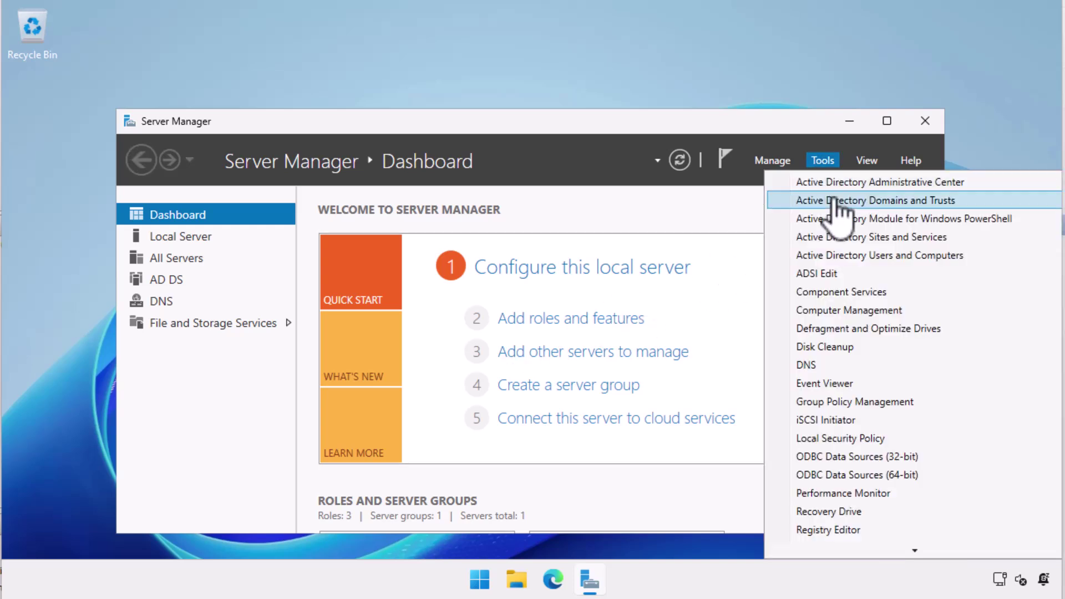
click(845, 256)
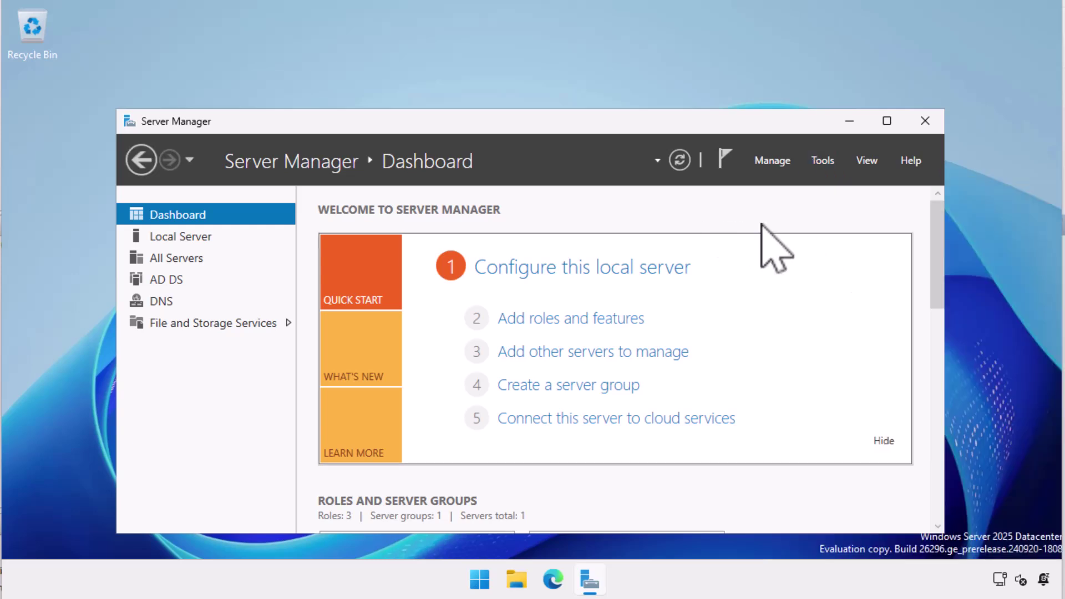
right_click(62, 102)
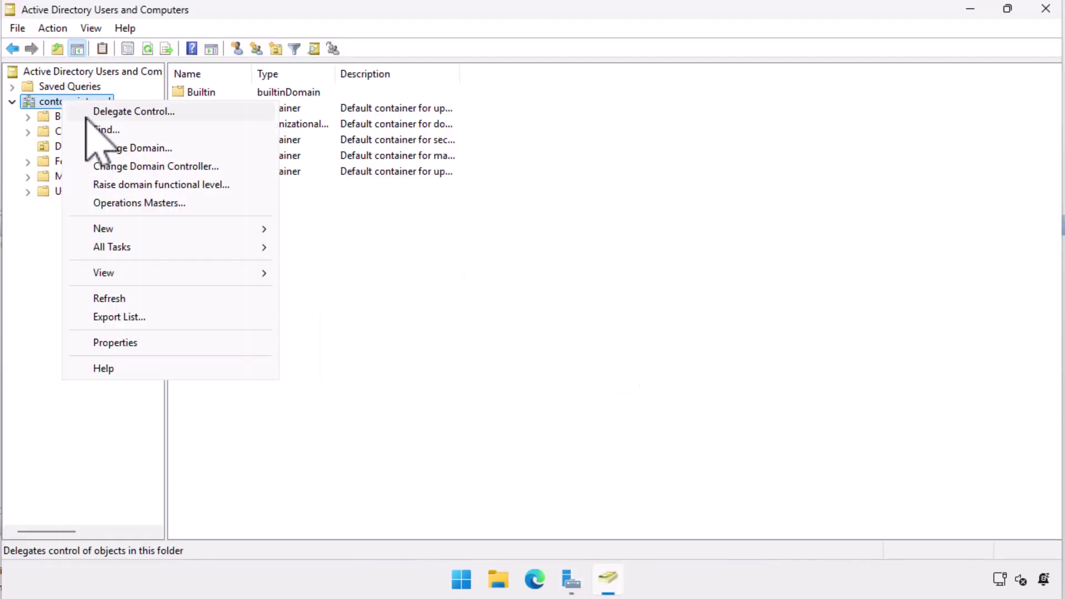
click(94, 166)
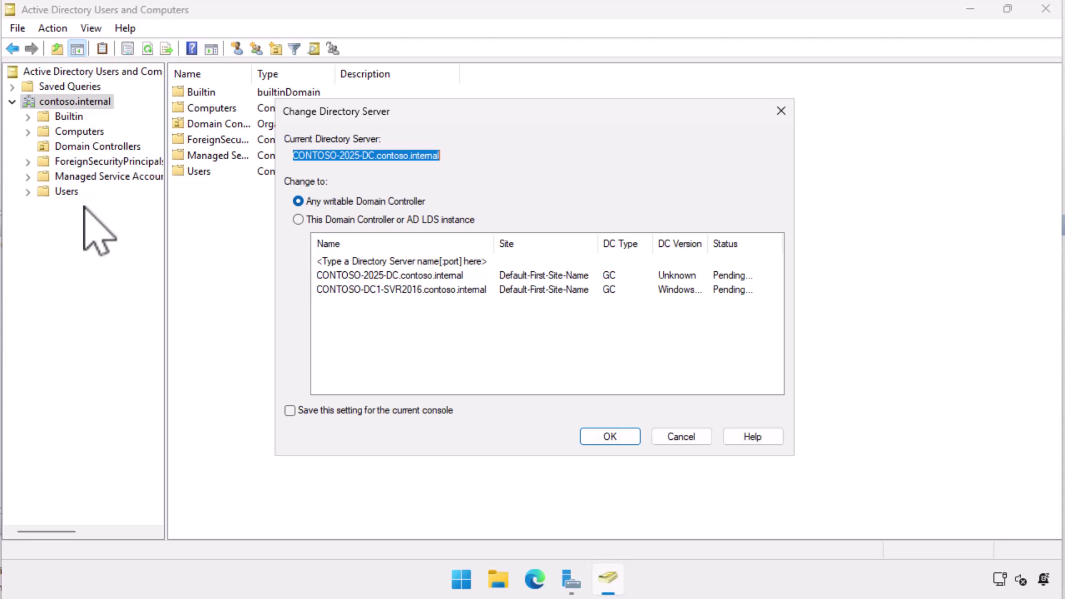
click(681, 437)
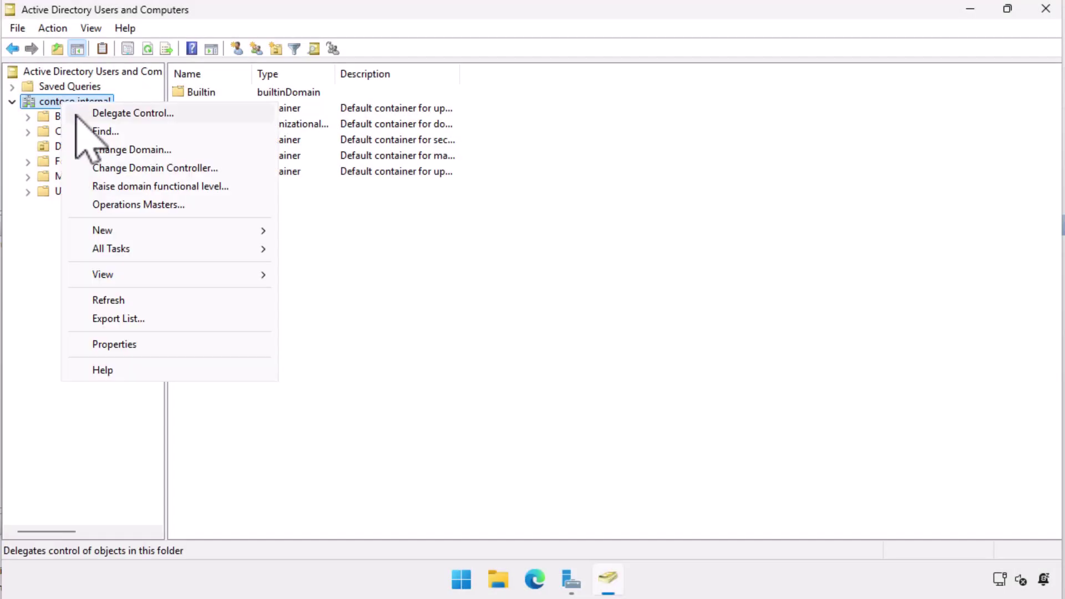
- Open Operations Masters and move the RID role to CONTOSO-2025-DC, confirming the transfer
click(112, 204)
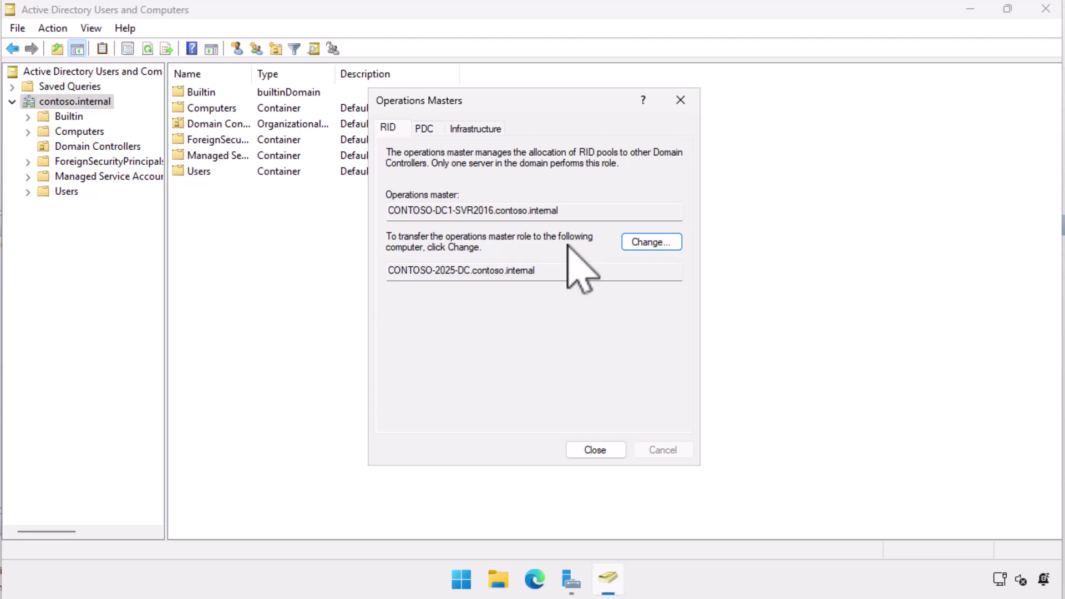
click(638, 246)
click(600, 347)
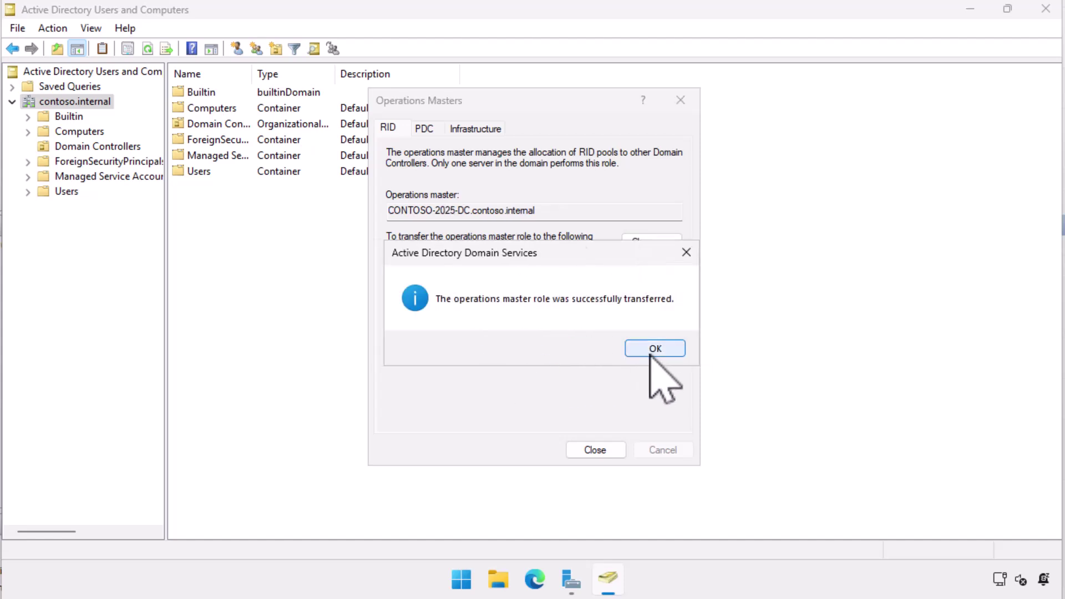
- Transfer the PDC master role to CONTOSO-2025-DC.contoso.internal and acknowledge success
click(655, 350)
click(424, 127)
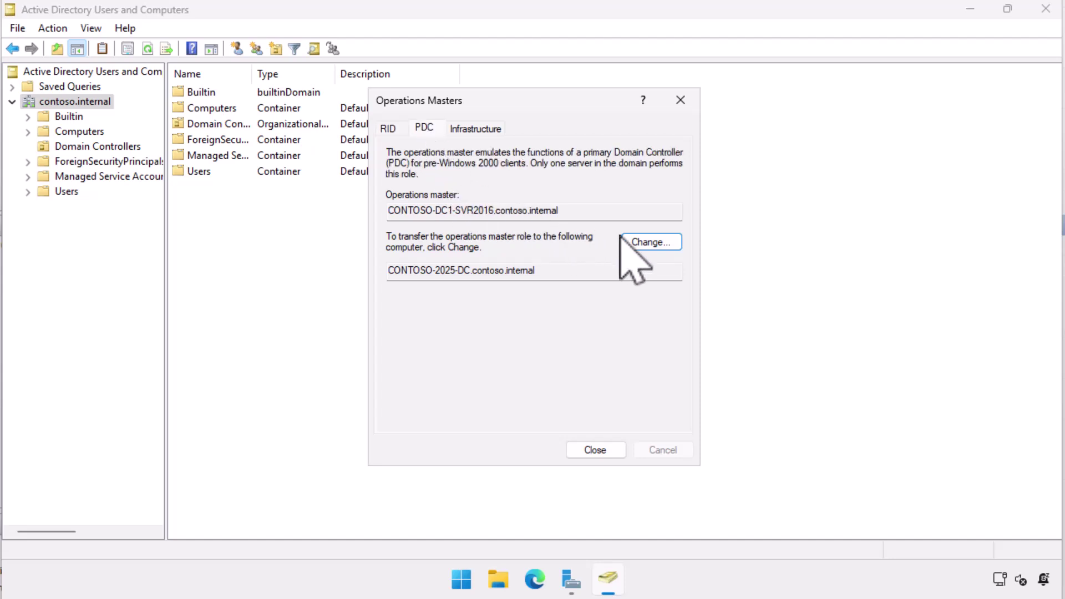
click(643, 242)
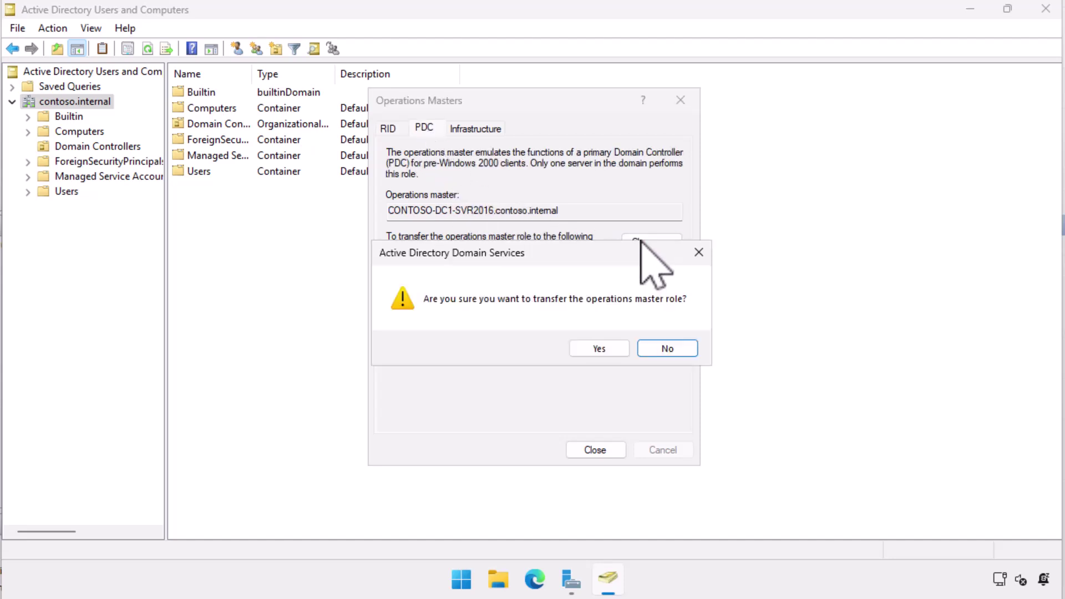
click(595, 345)
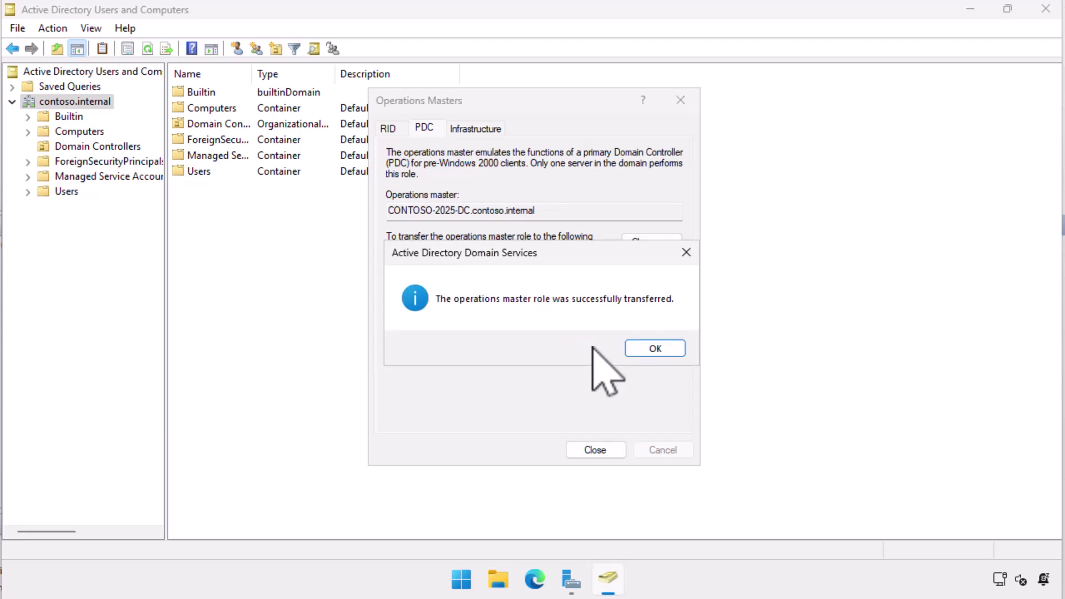
click(655, 349)
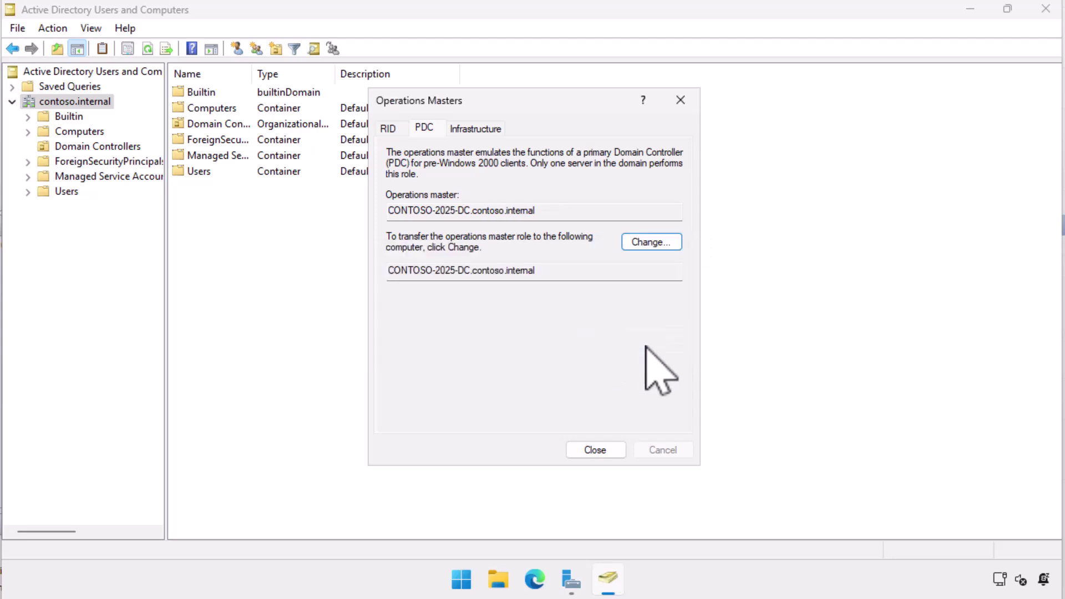
- Transfer the Infrastructure master role to CONTOSO-2025-DC, then close Operations Masters and the console
click(469, 131)
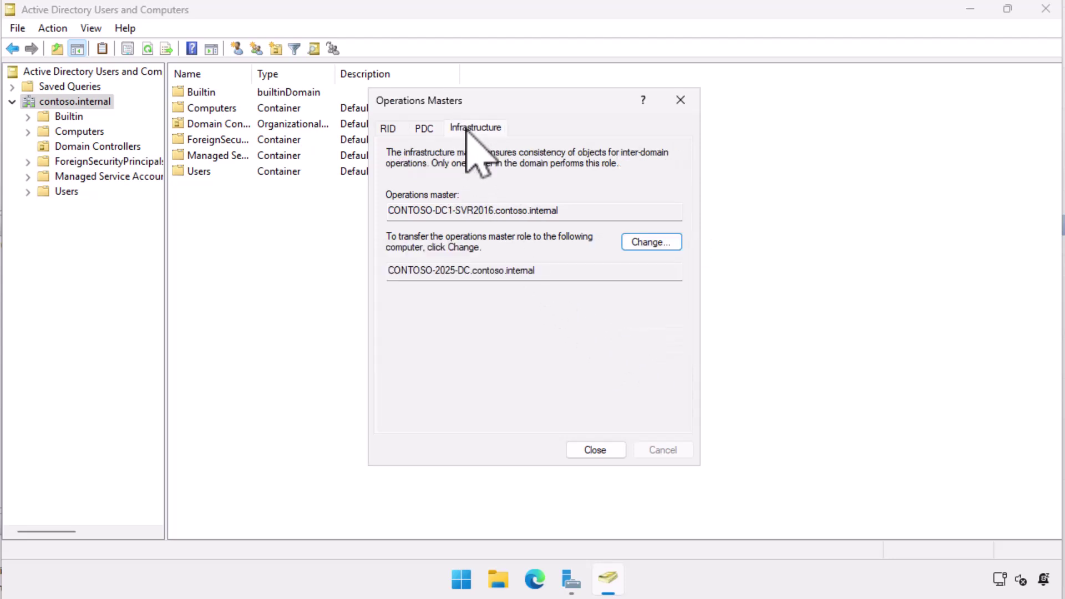
click(645, 242)
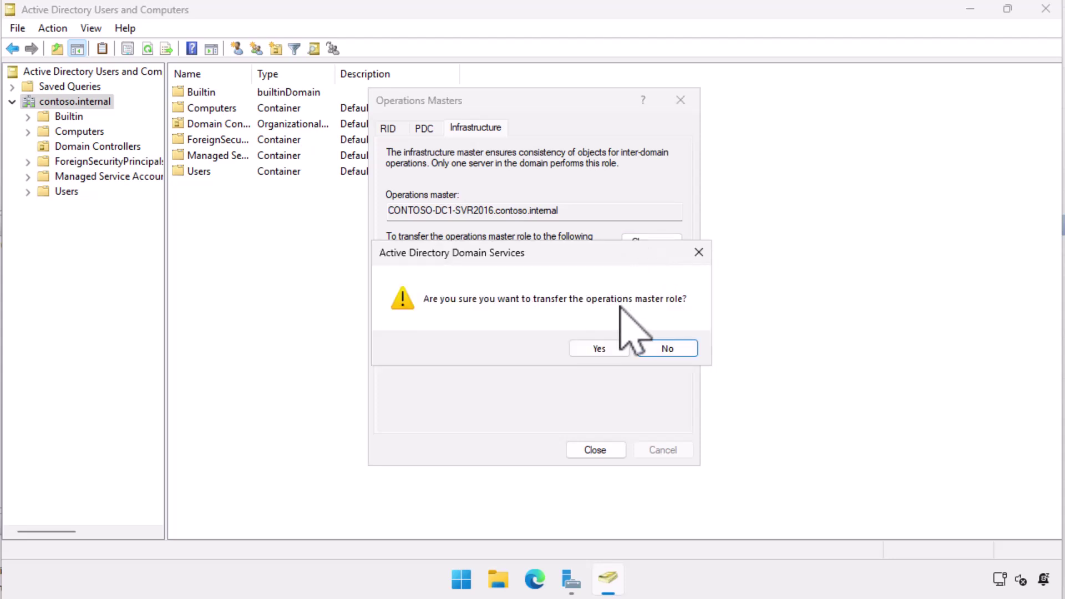
click(598, 347)
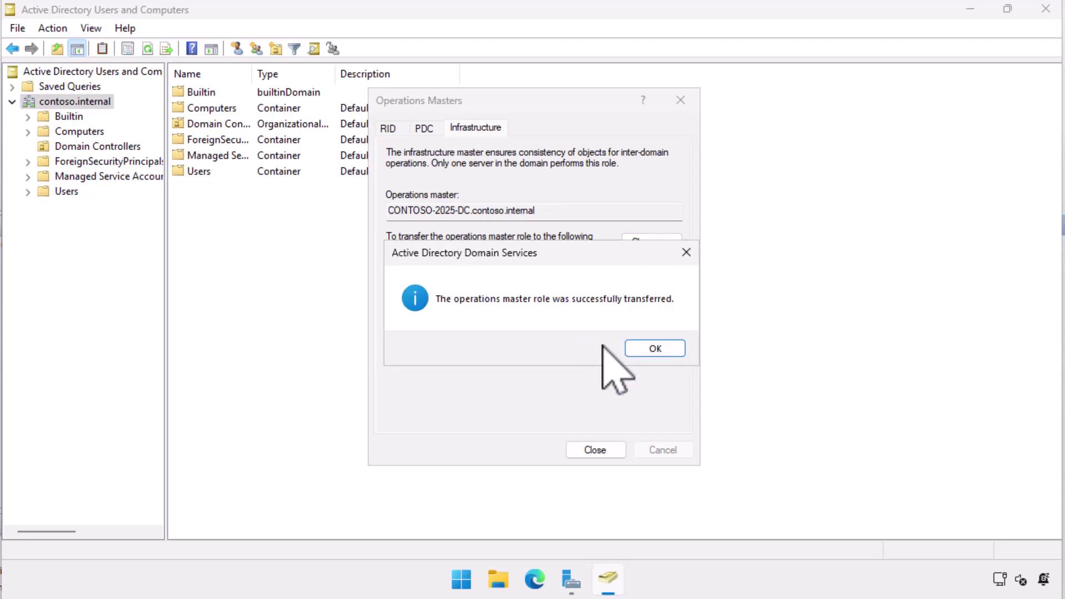
click(639, 349)
click(589, 450)
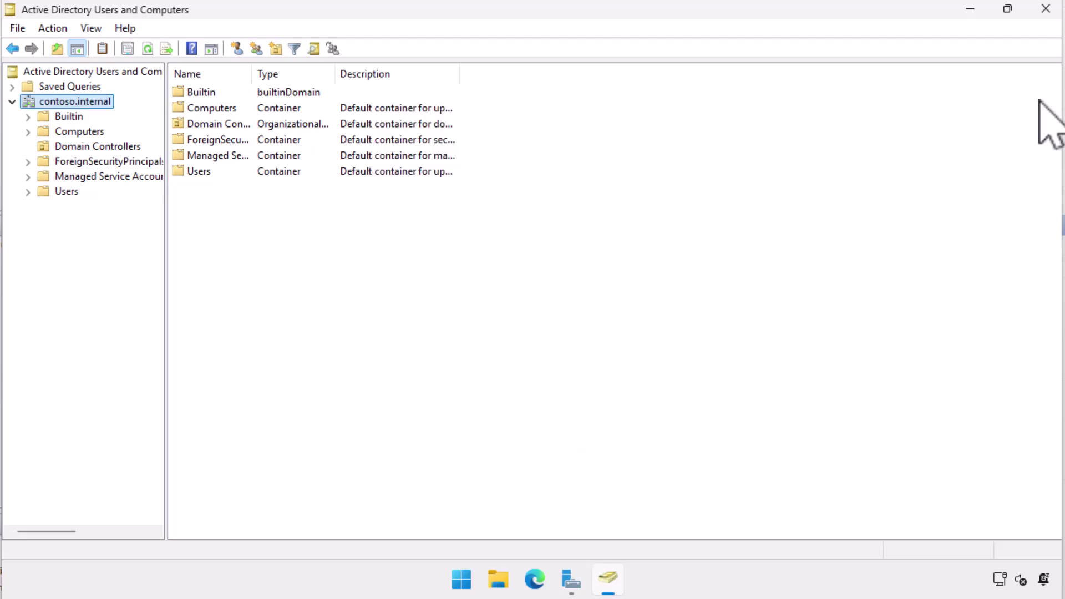
click(1046, 9)
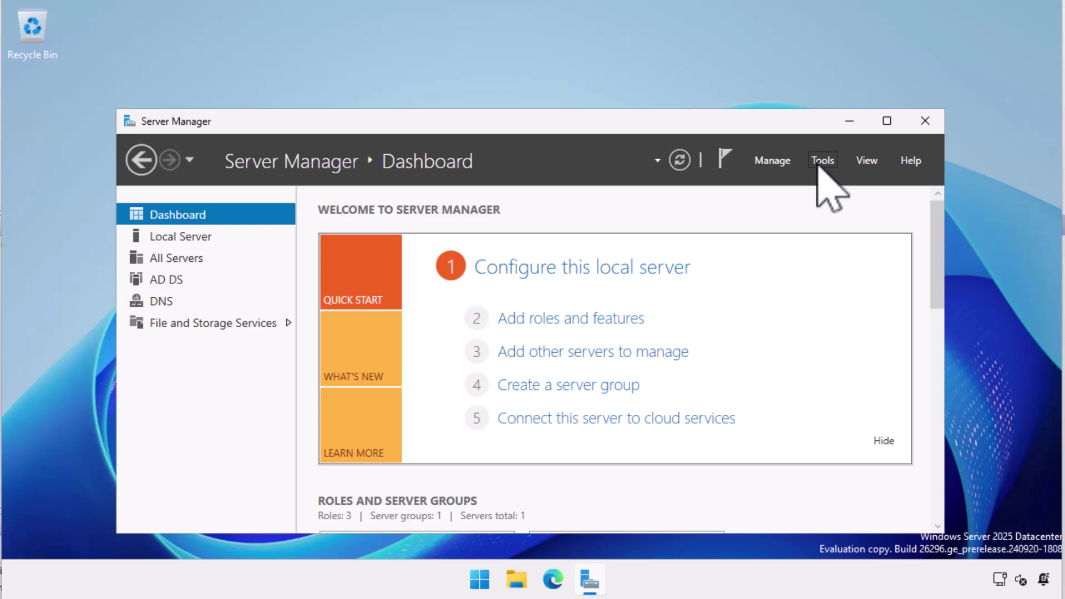
- Launch Active Directory Domains and Trusts from Server Manager Tools and open the root node's context menu
click(823, 162)
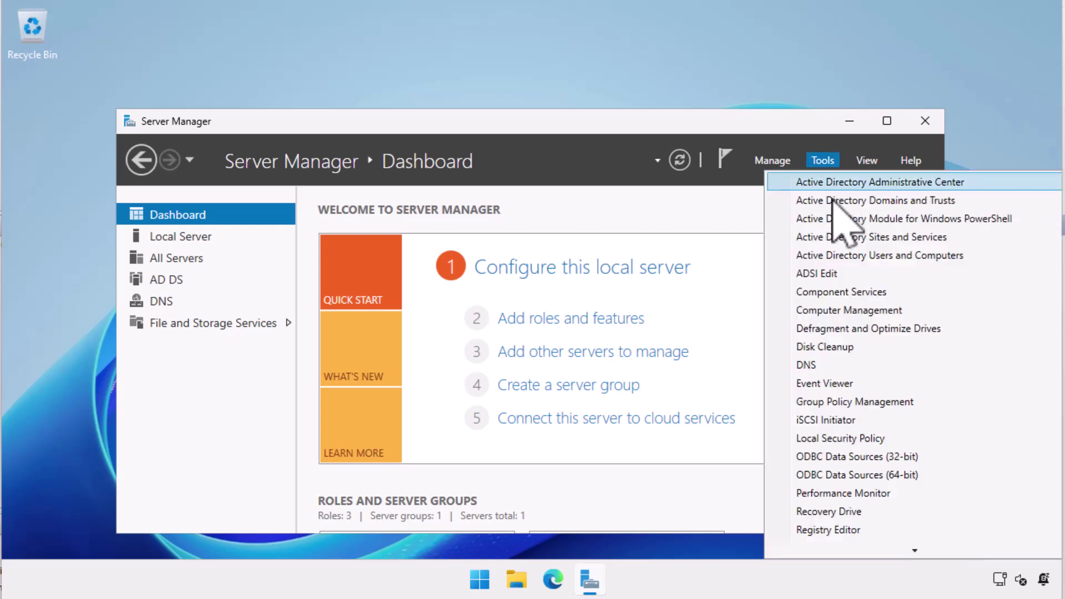
click(821, 201)
right_click(72, 96)
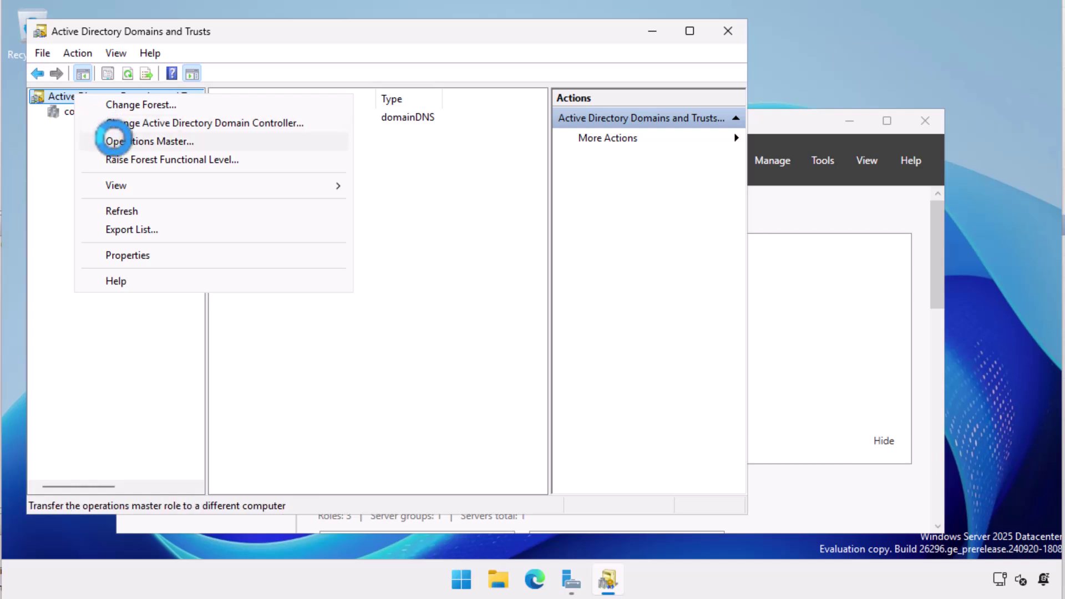
- Move the domain naming master to CONTOSO-2025-DC.contoso.internal, confirm, then close the Operations Master window
click(115, 141)
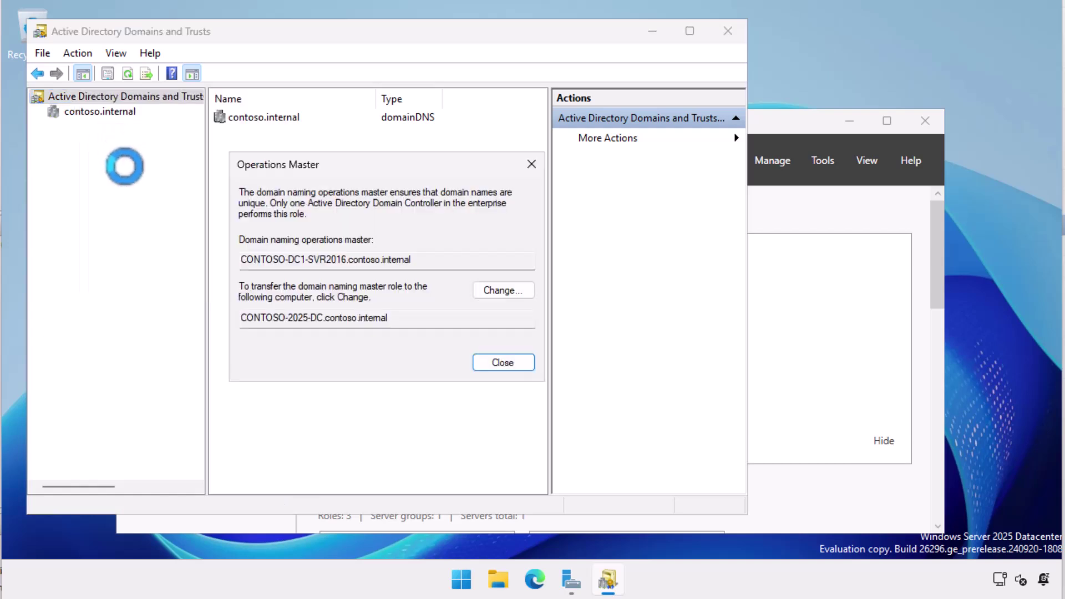
click(491, 290)
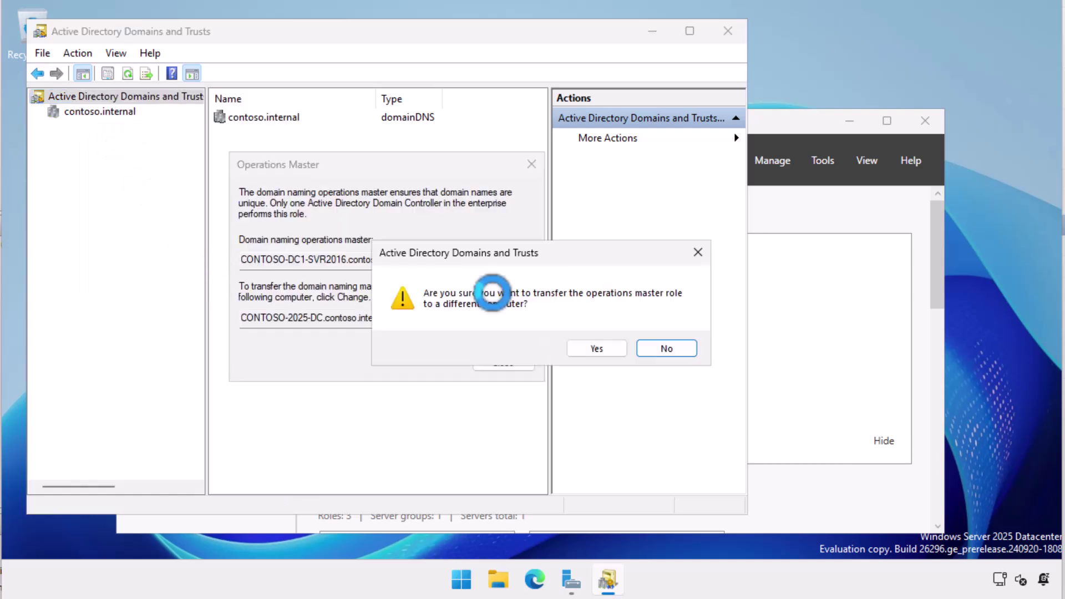
click(591, 348)
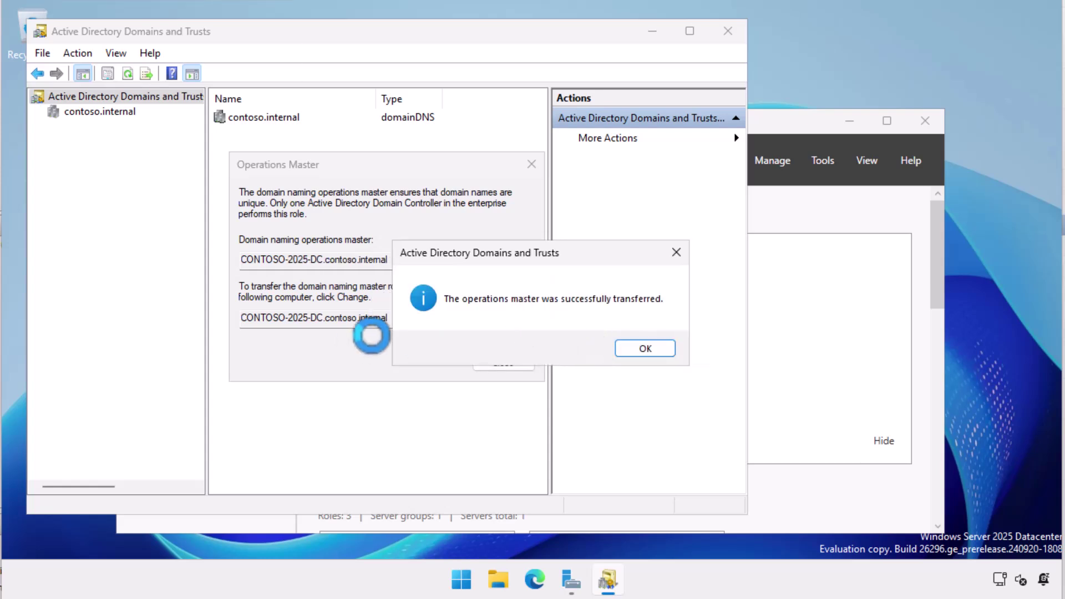
click(622, 345)
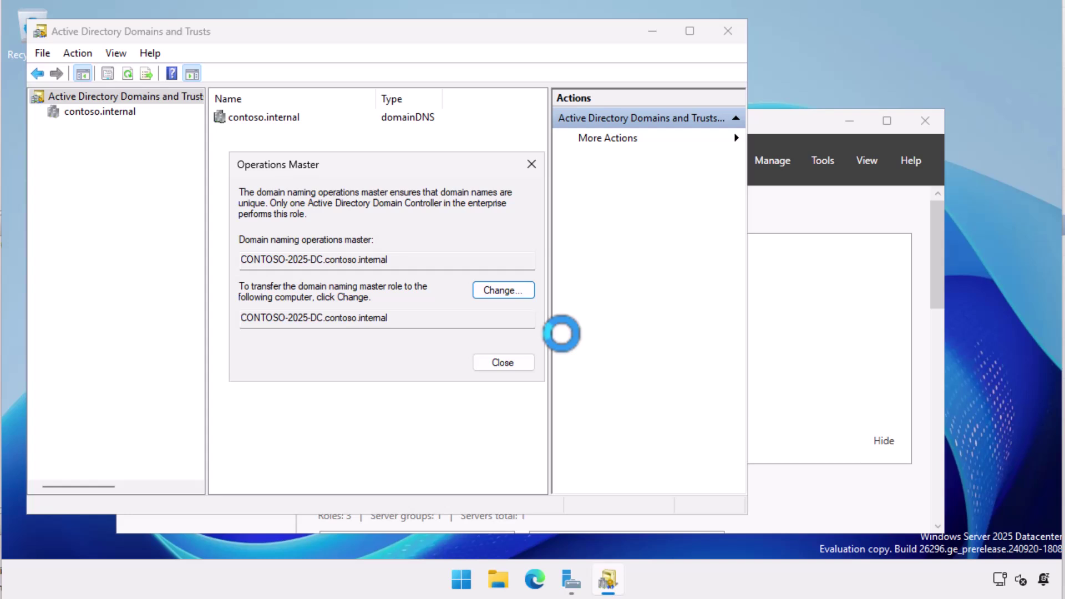
click(495, 363)
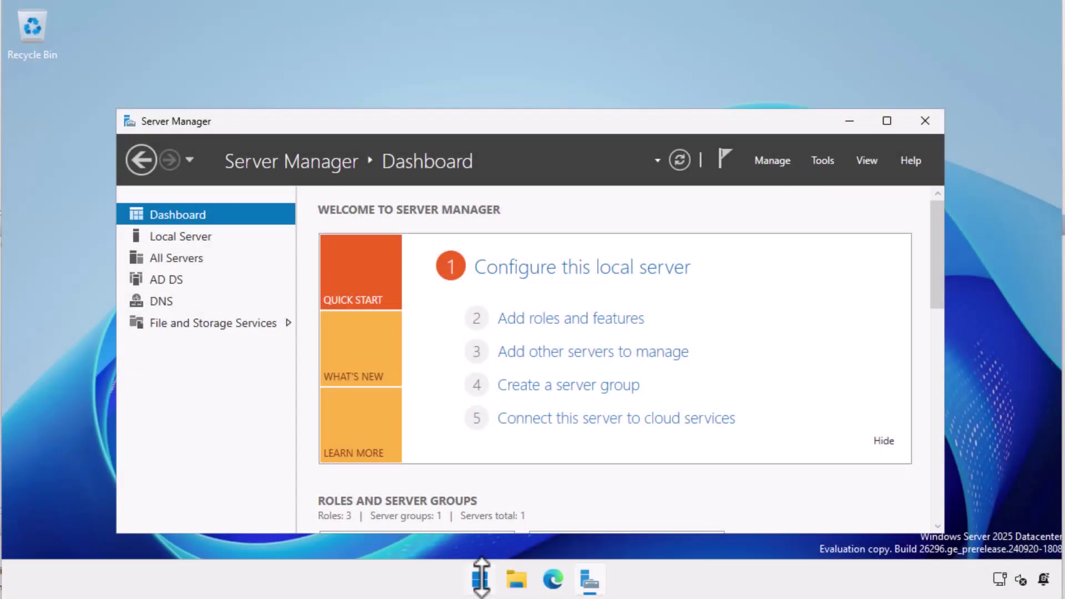
- Open an elevated Terminal (Admin) session and type 'regsvr32 schmmgmt.dll' at the prompt
right_click(480, 577)
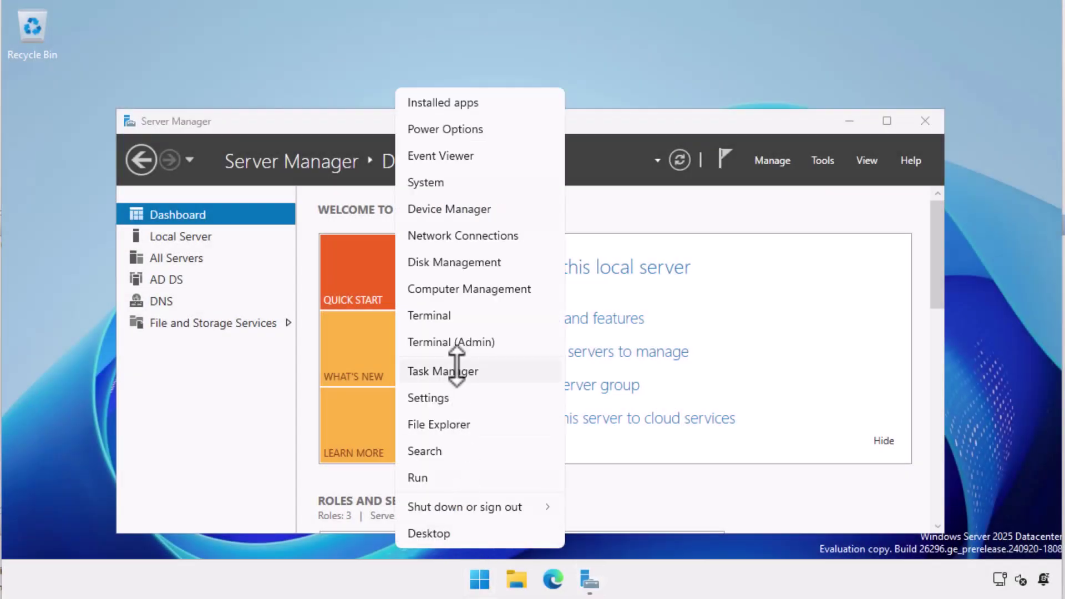
click(452, 340)
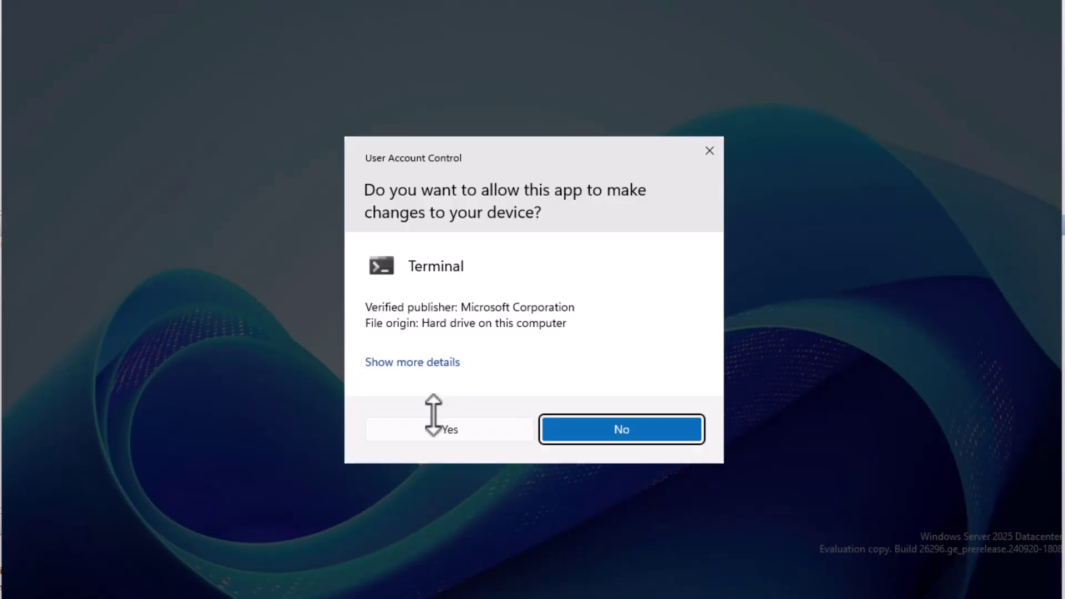
click(433, 427)
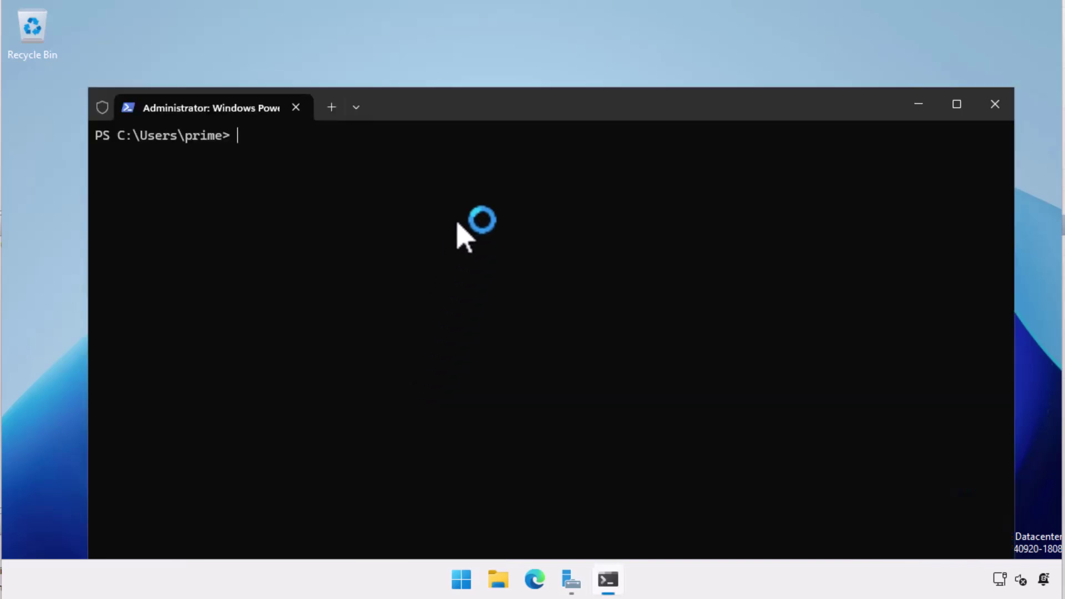
text(regsvr32 schmmgmt.dll)
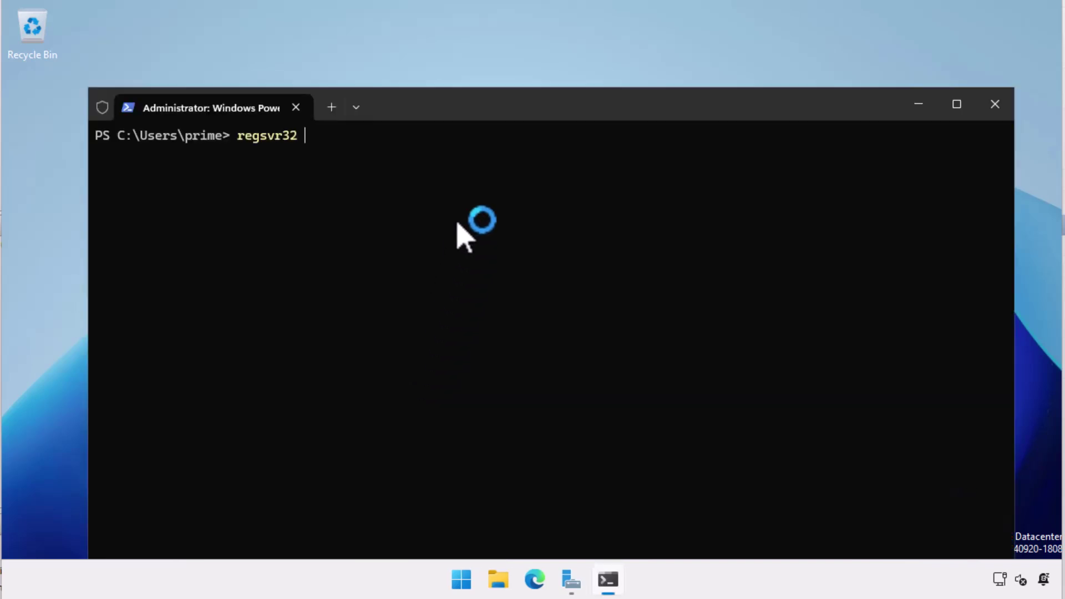
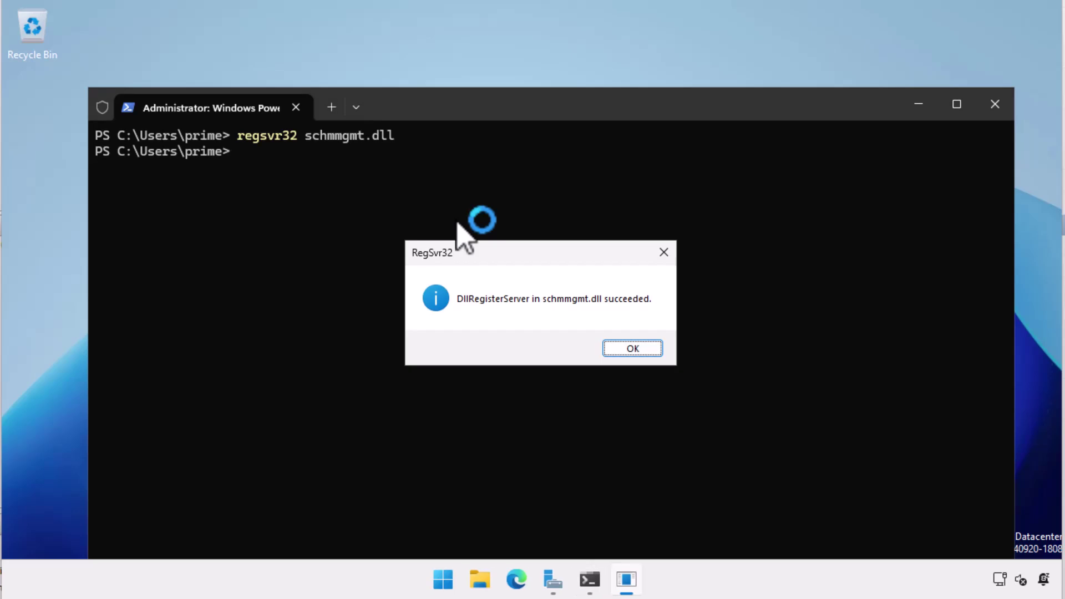
- Dismiss the message confirming schmmgmt.dll was registered successfully
click(632, 351)
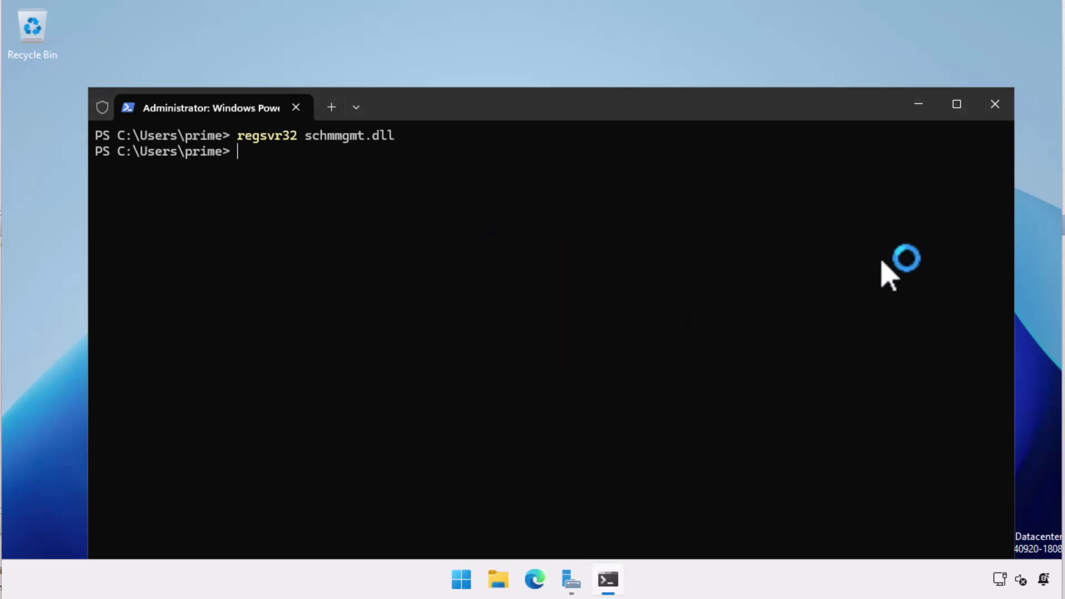
- Close PowerShell and launch mmc.exe from Start with administrator rights
click(996, 108)
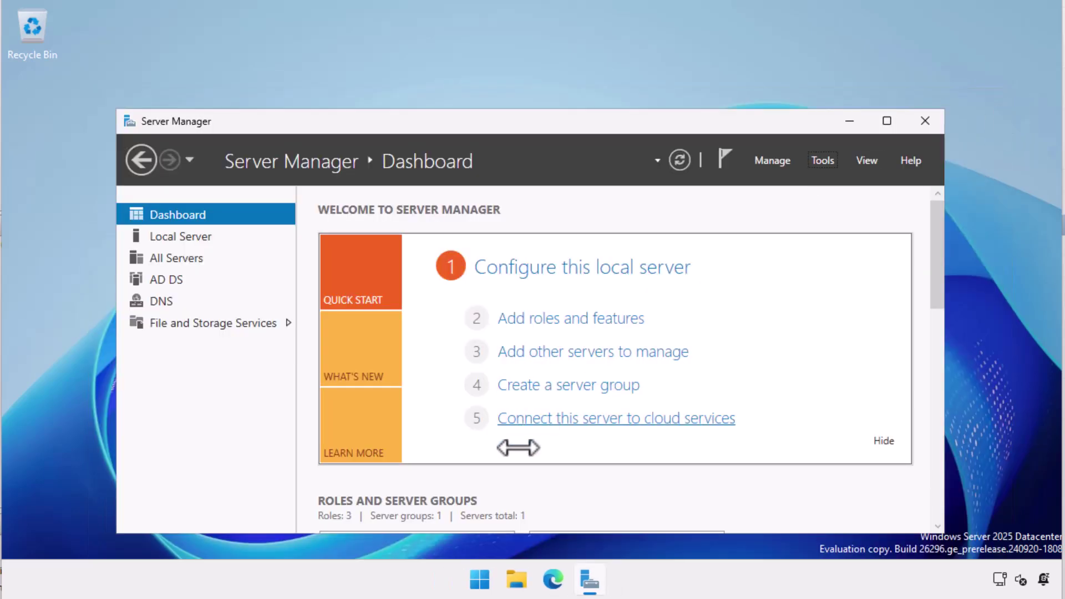
click(472, 578)
text(mmc)
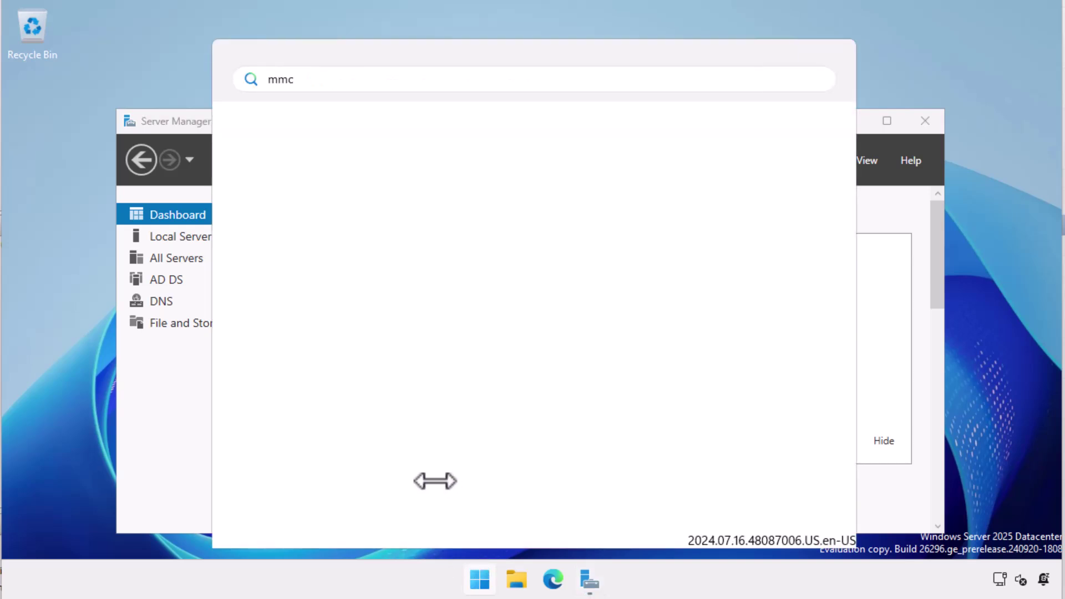
text(.exe)
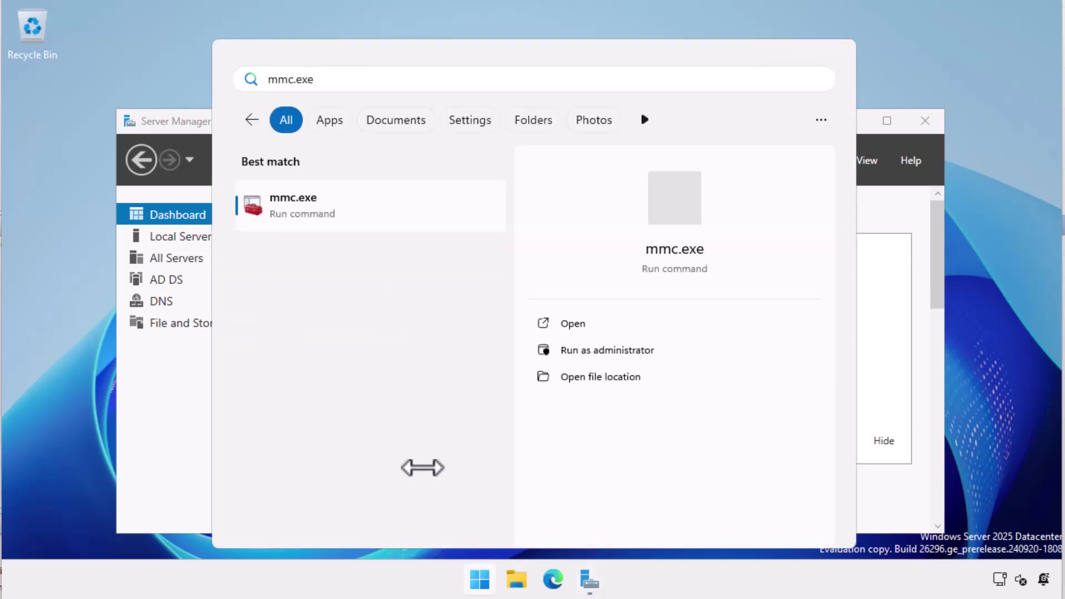
click(281, 207)
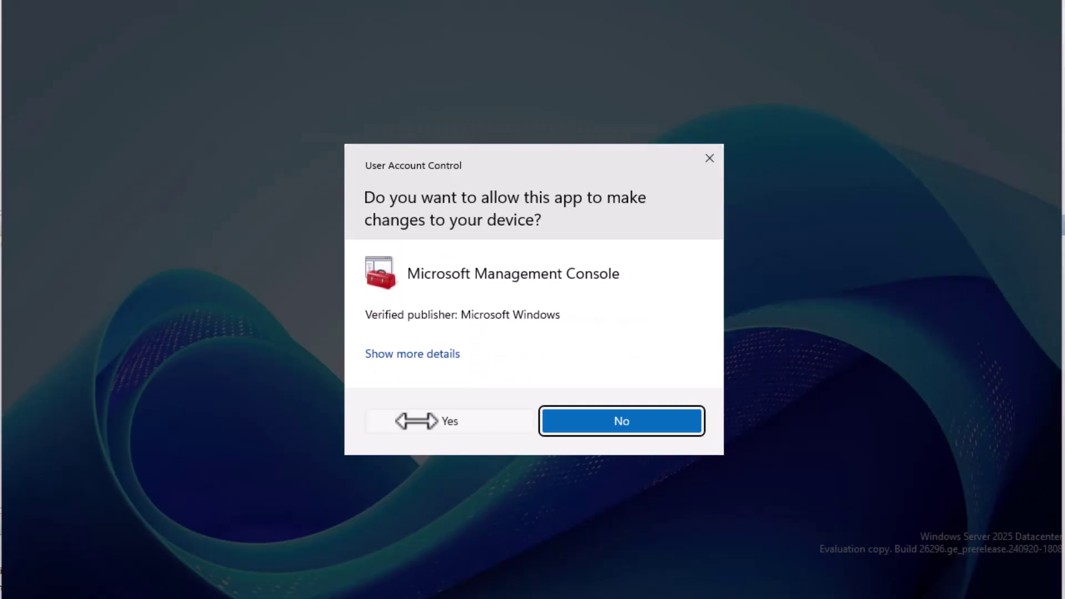
- Add the Active Directory Schema snap-in to the console root
click(416, 421)
click(55, 55)
click(90, 157)
double_click(190, 148)
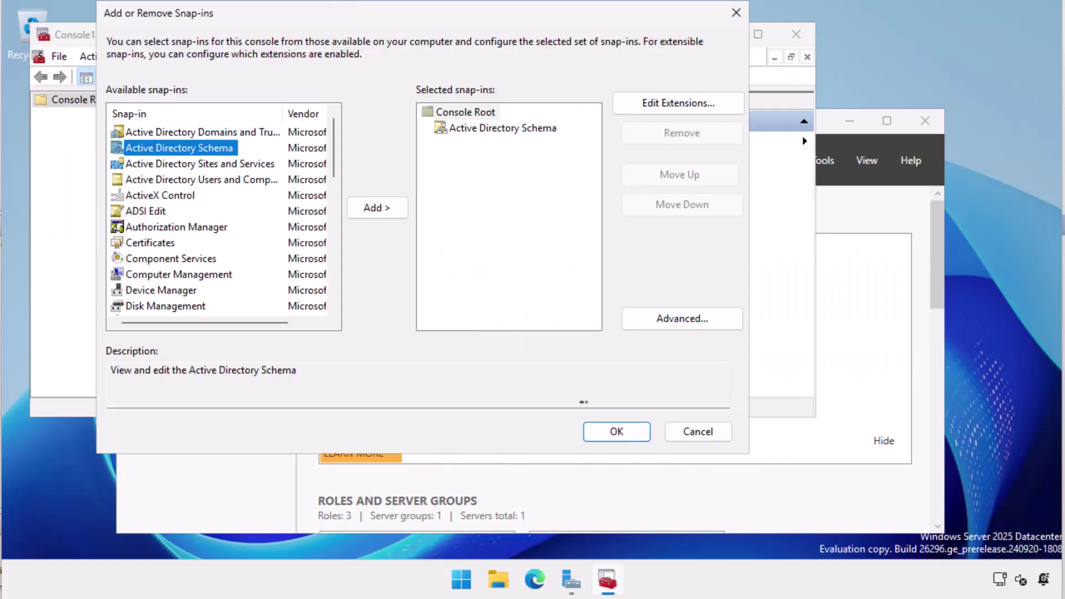
click(617, 432)
- Switch the Active Directory Schema snap-in's domain controller to CONTOSO-2025-DC
double_click(55, 114)
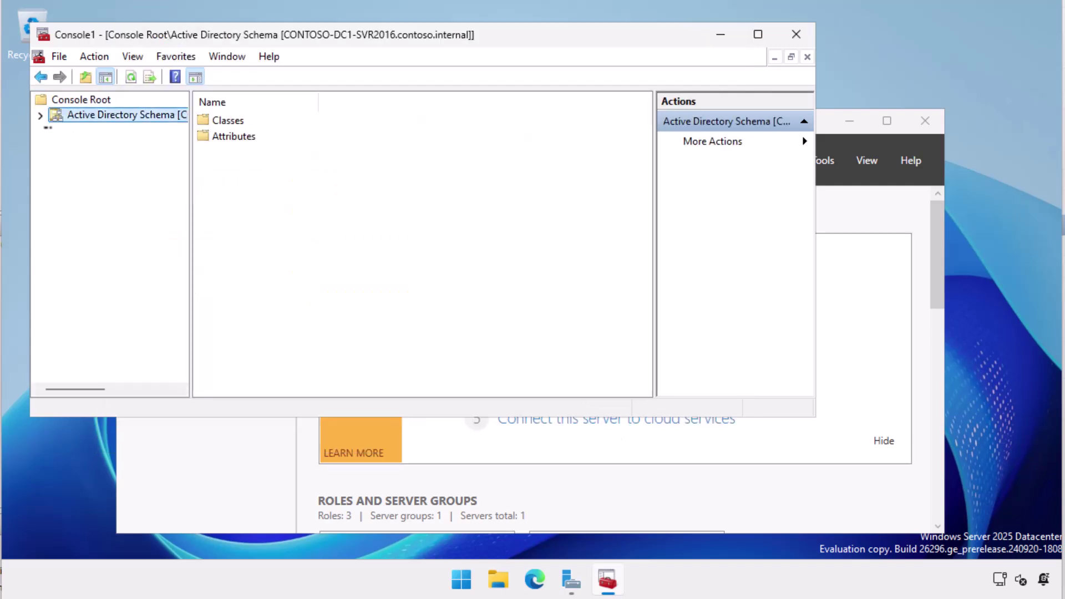
right_click(88, 127)
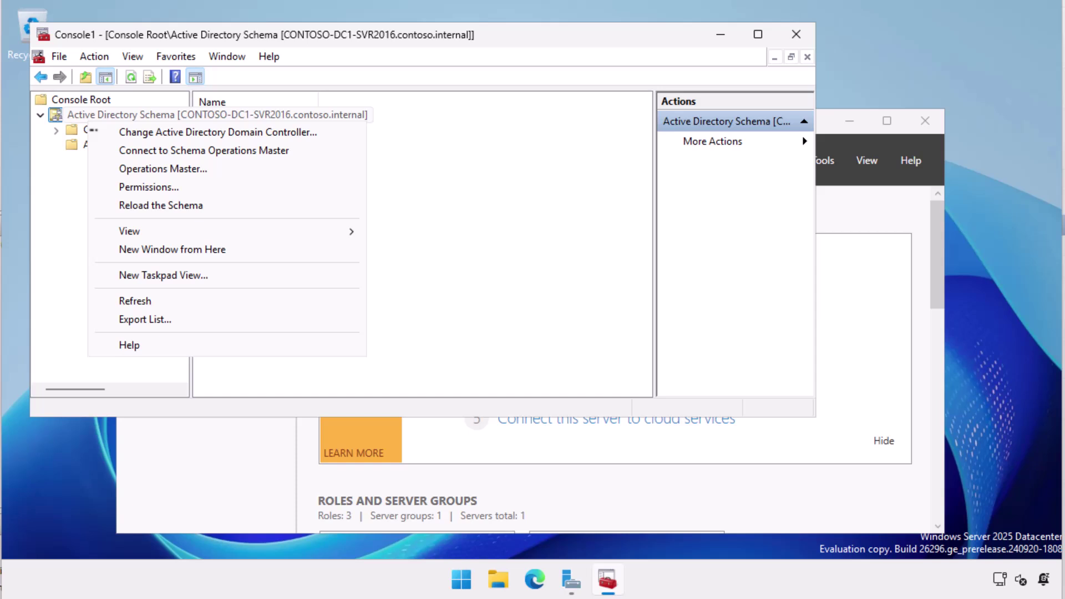
click(131, 139)
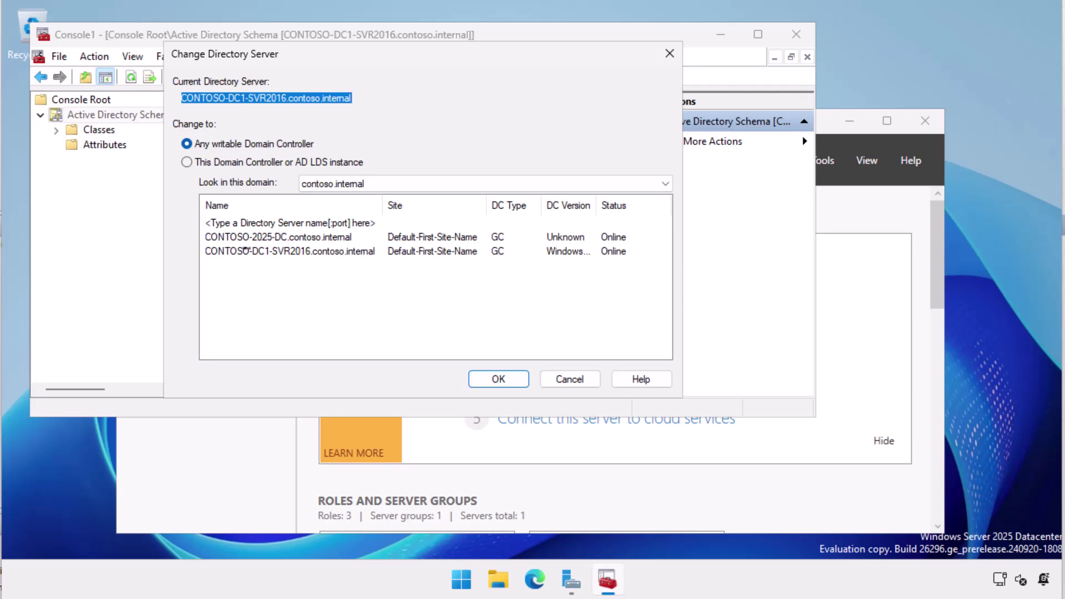
double_click(246, 239)
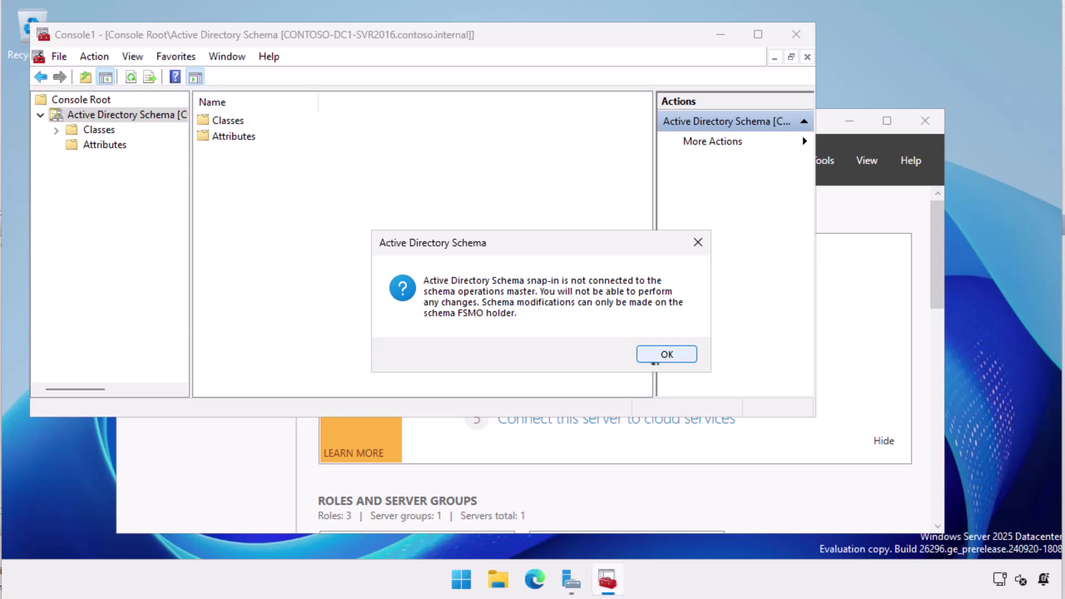
- Transfer the schema master role to CONTOSO-2025-DC via Operations Master, then close the console
click(652, 359)
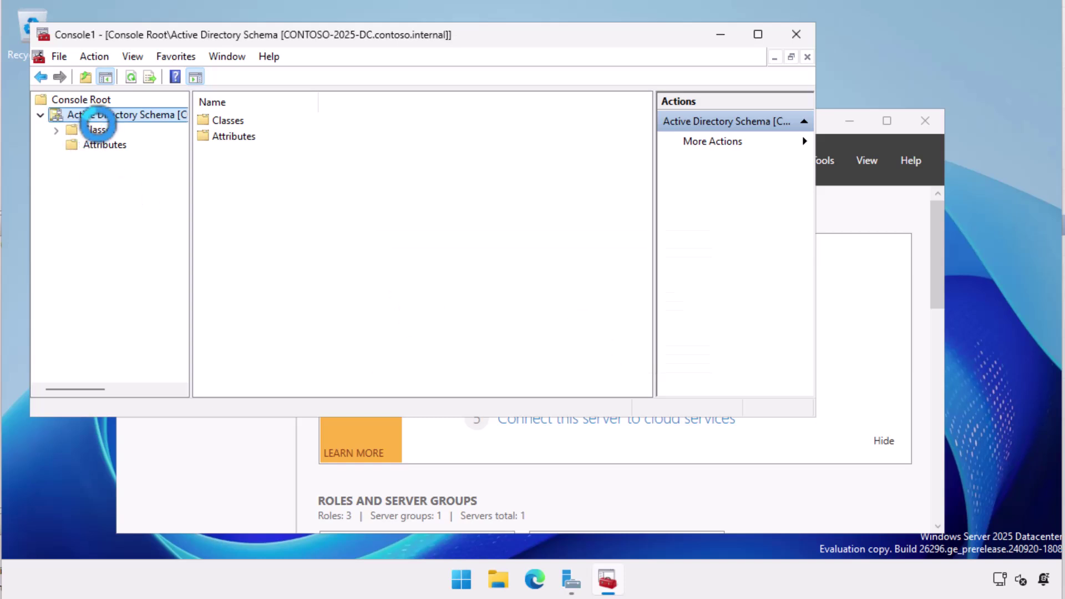
right_click(102, 116)
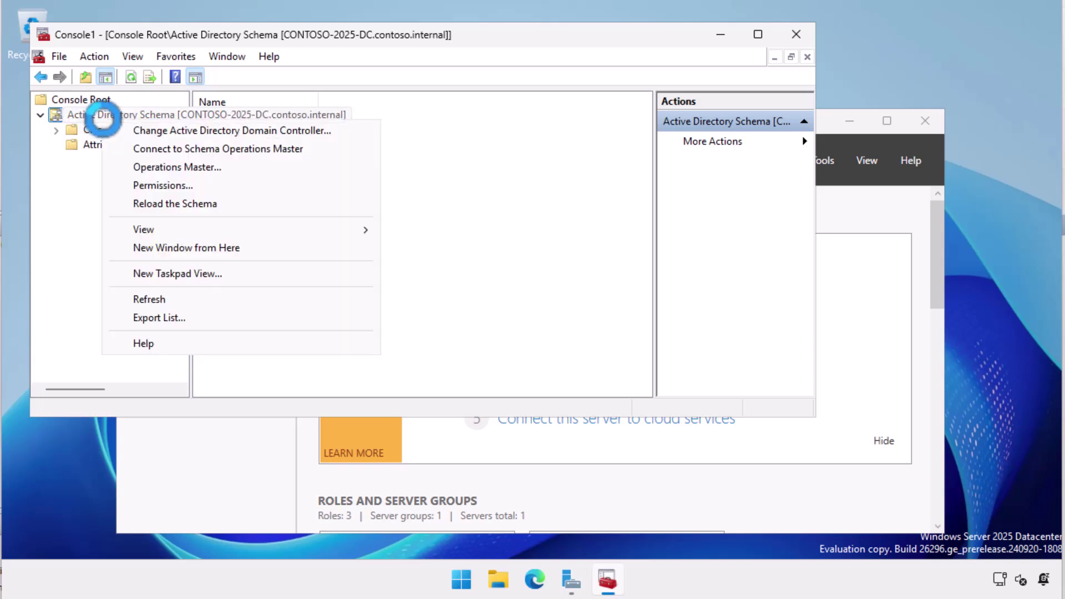
click(142, 168)
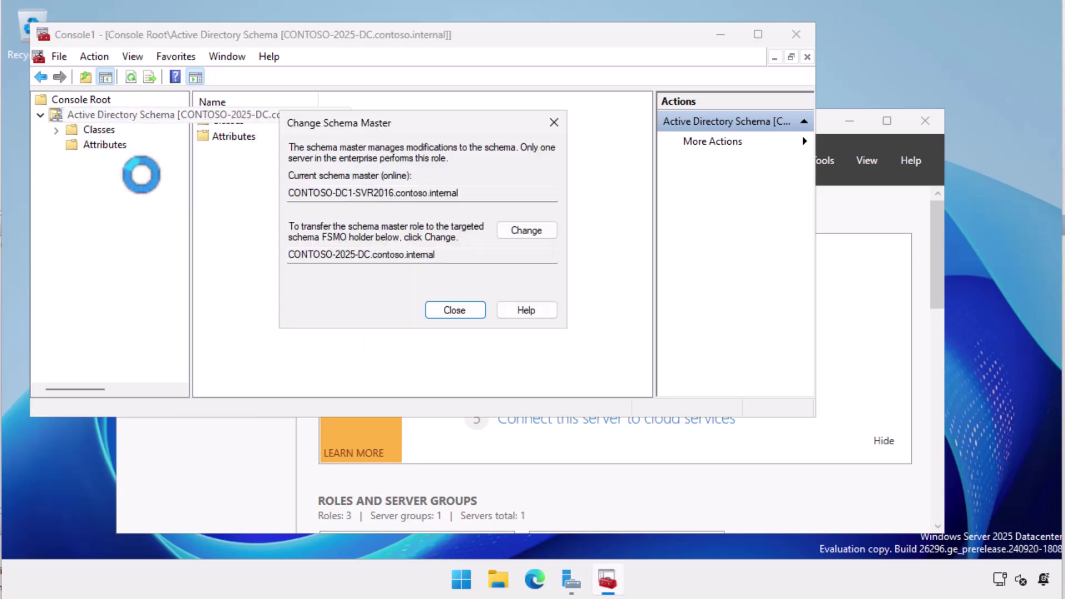
click(524, 230)
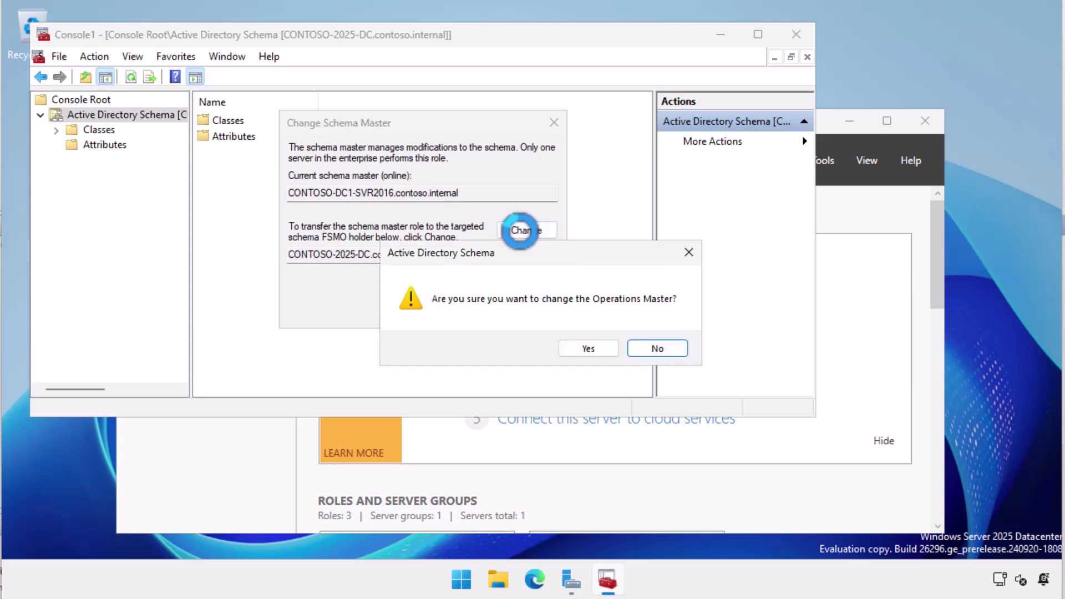
click(565, 348)
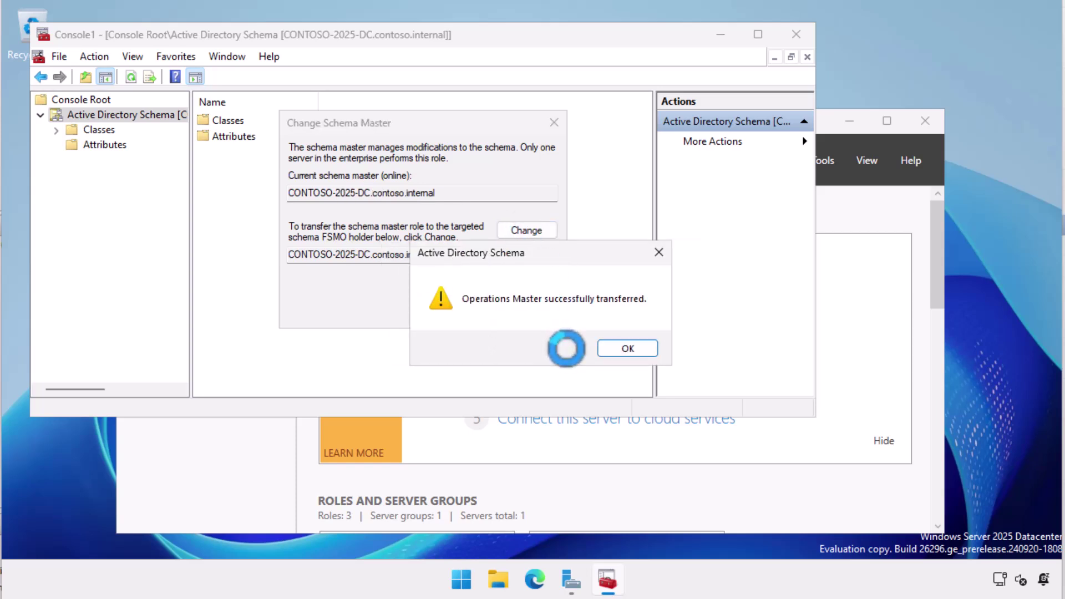
click(615, 348)
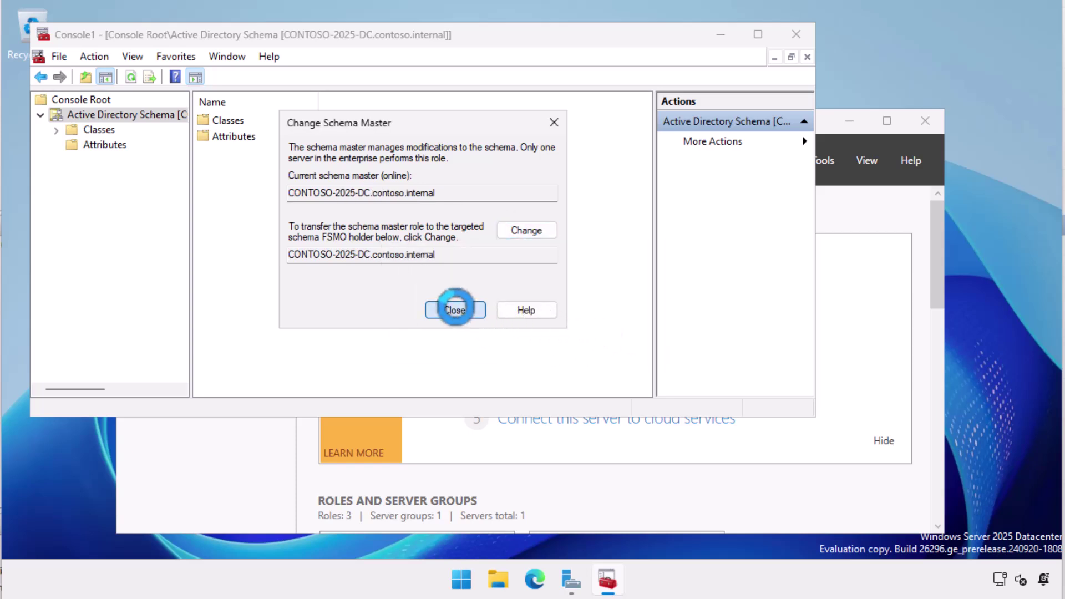
click(458, 308)
click(792, 32)
- Discard the console settings and open Terminal (Admin) from the Win+X menu
click(426, 265)
right_click(477, 581)
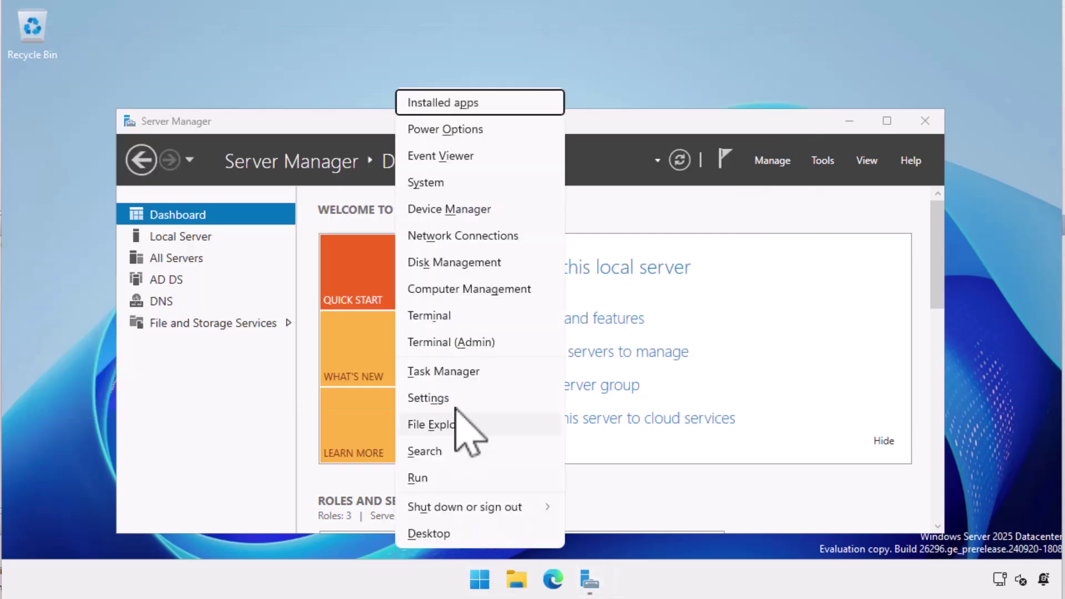
click(453, 342)
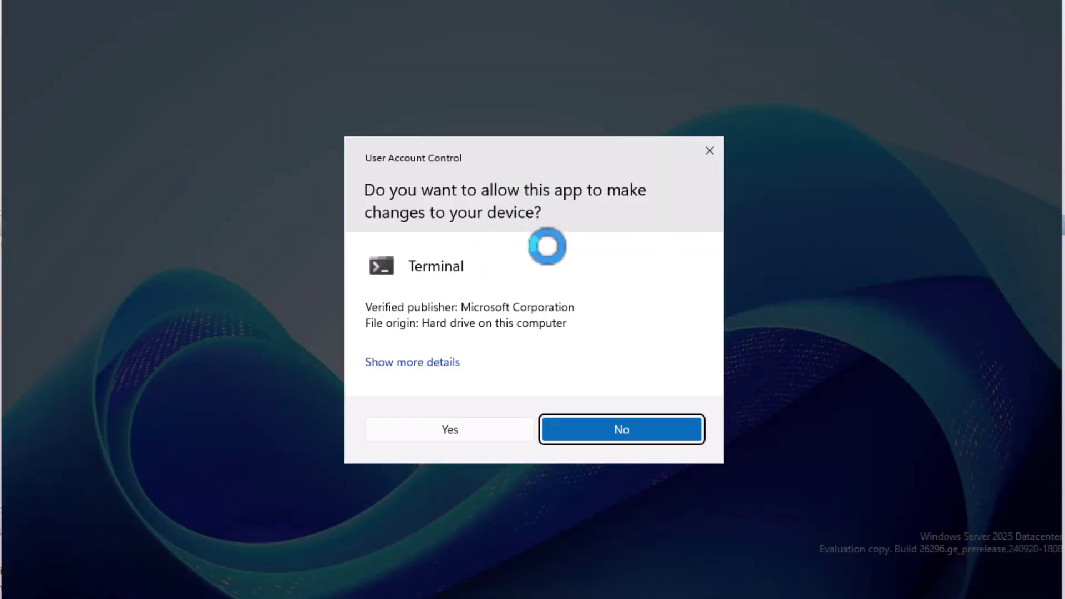
click(459, 427)
- Query InfrastructureMaster, RIDMaster, PDCEmulator, then DomainNamingMaster and SchemaMaster role holders
text(Get-ADDomain | Select-Object InfrastructureMaster, RIDMaster, PDCEmulator)
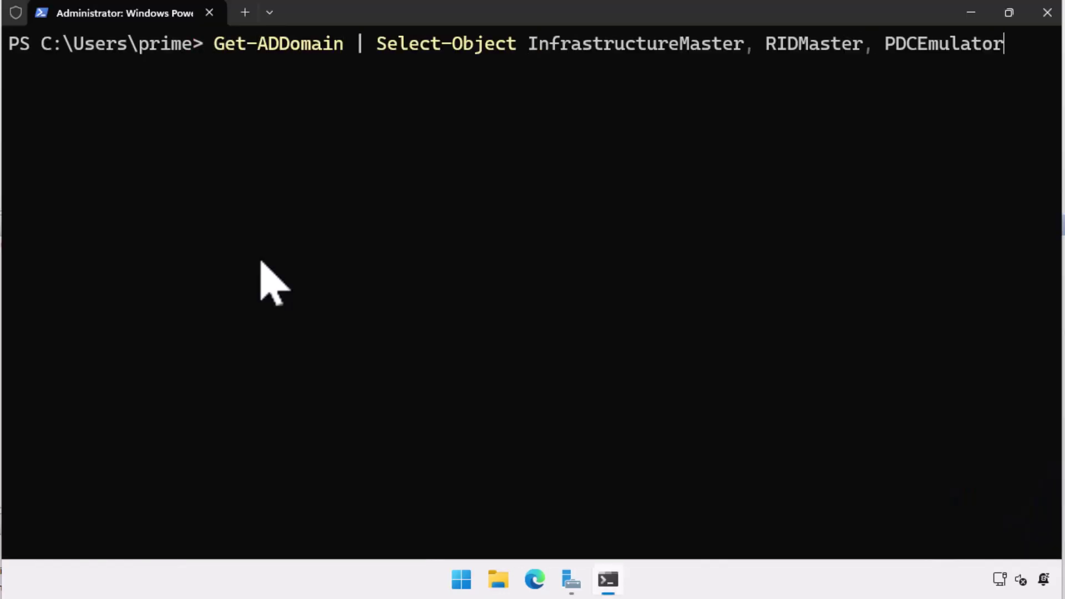
key(Return)
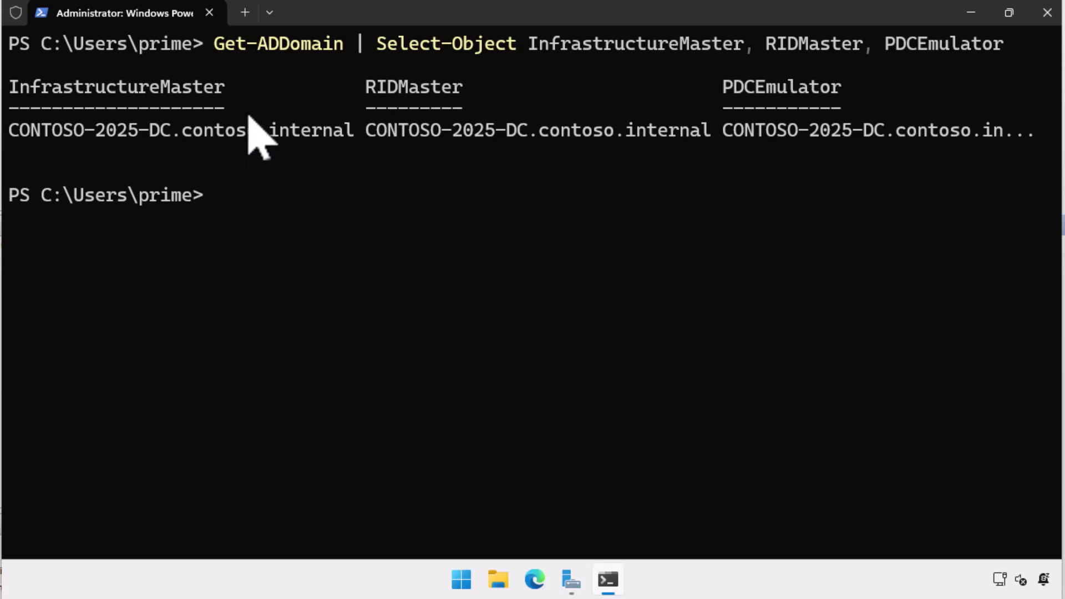
text(cls)
key(Return)
text(Get-ADForest | Select-Object Doma)
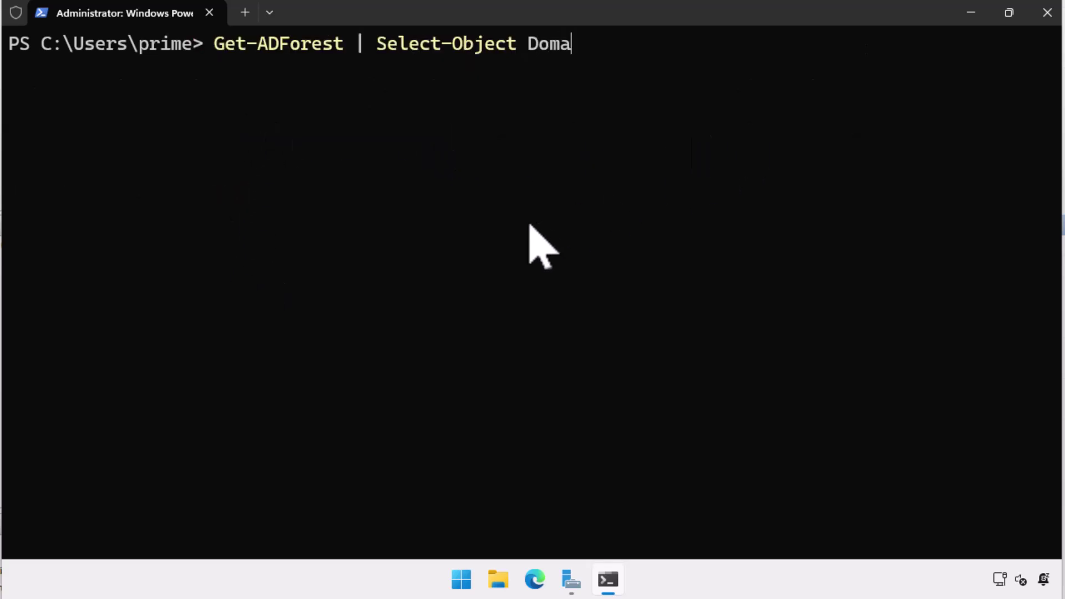
text(inNamingMaster, SchemaMaster)
key(Return)
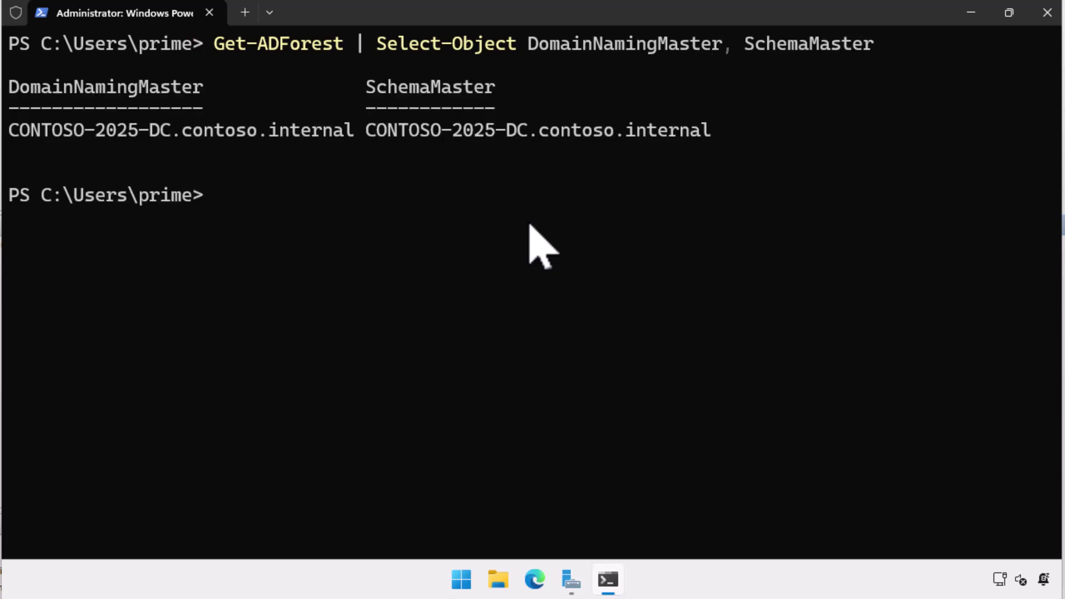